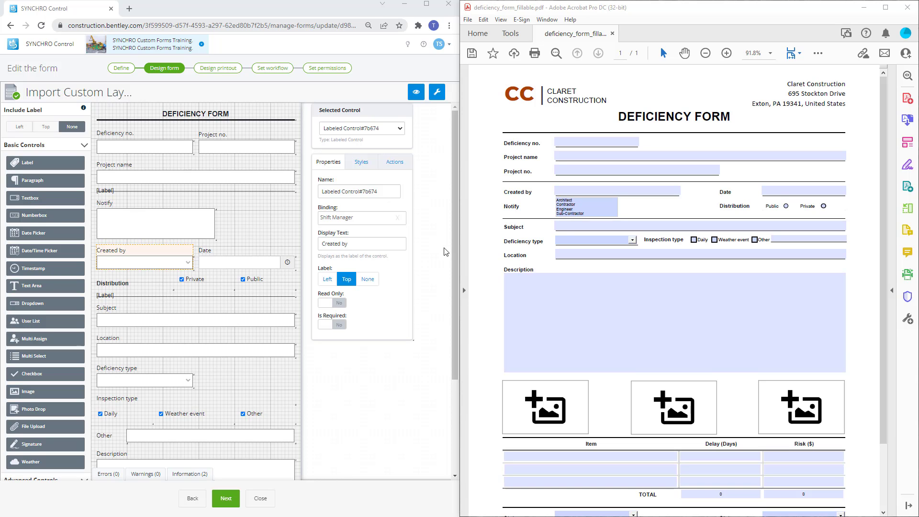
Check the PDF's Deficiency type and Distribution fields, then view the Private and Created by bindings
{"action": "left_click", "coordinate": [575, 240]}
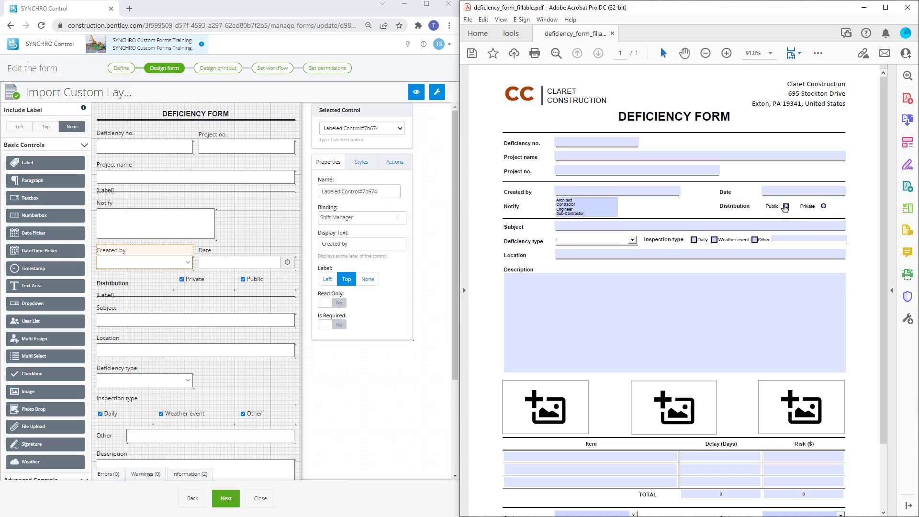
{"action": "left_click", "coordinate": [785, 205]}
{"action": "left_click", "coordinate": [189, 281]}
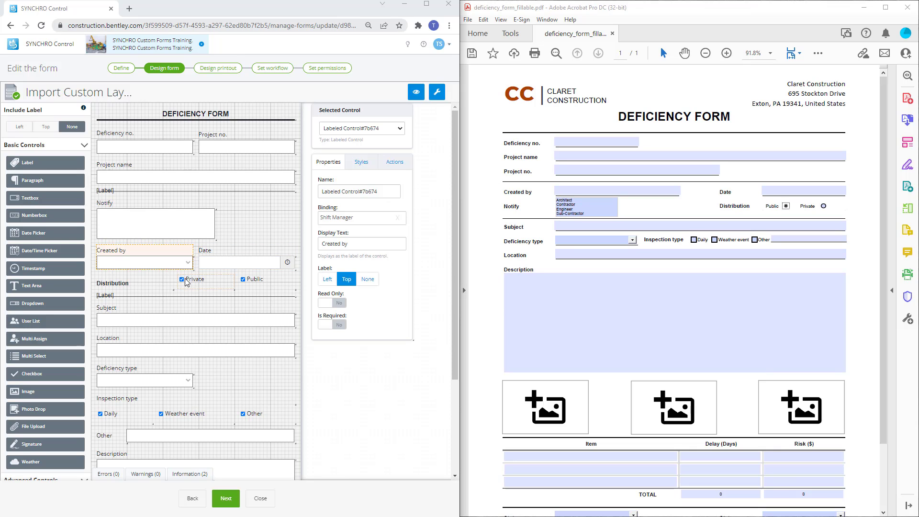
{"action": "left_click", "coordinate": [632, 240]}
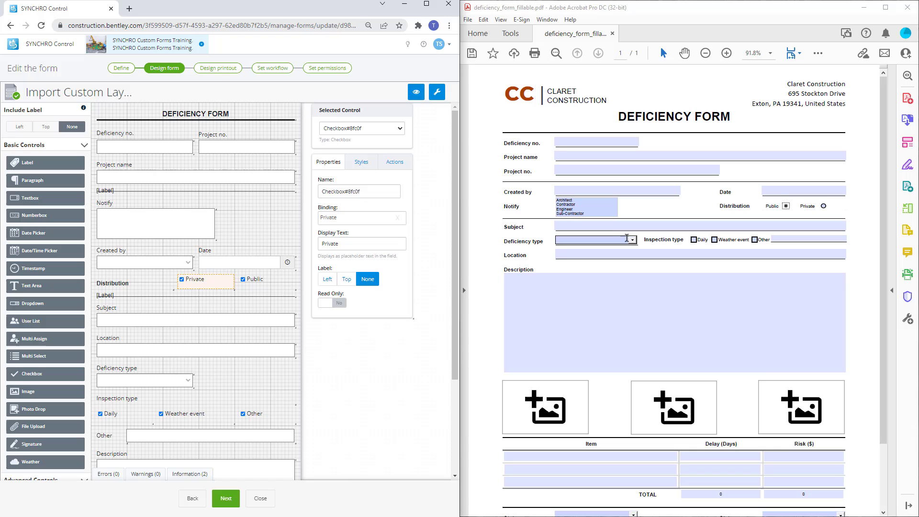
{"action": "left_click", "coordinate": [192, 266]}
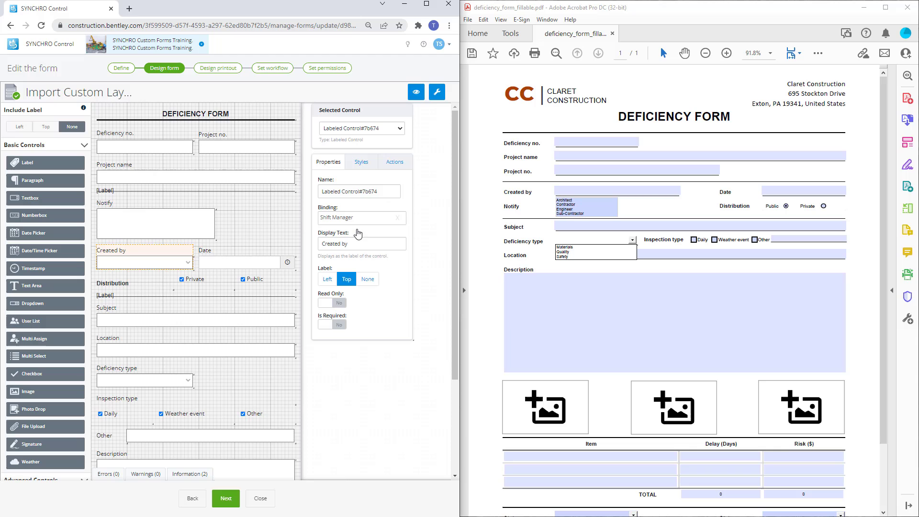
Read the Deficiency no., Project no. (Project Number) and Project name (Project Name) control bindings
{"action": "left_click_drag", "start_coordinate": [142, 151], "coordinate": [146, 148]}
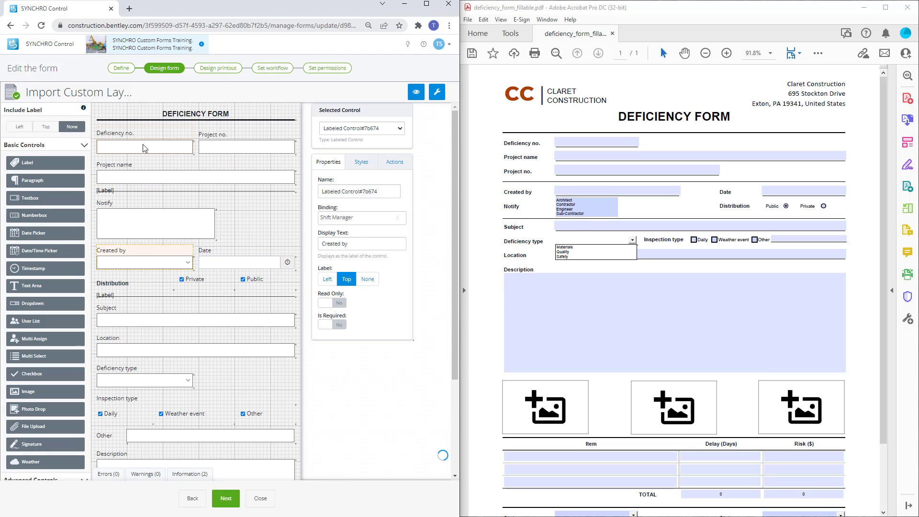
{"action": "left_click", "coordinate": [146, 148]}
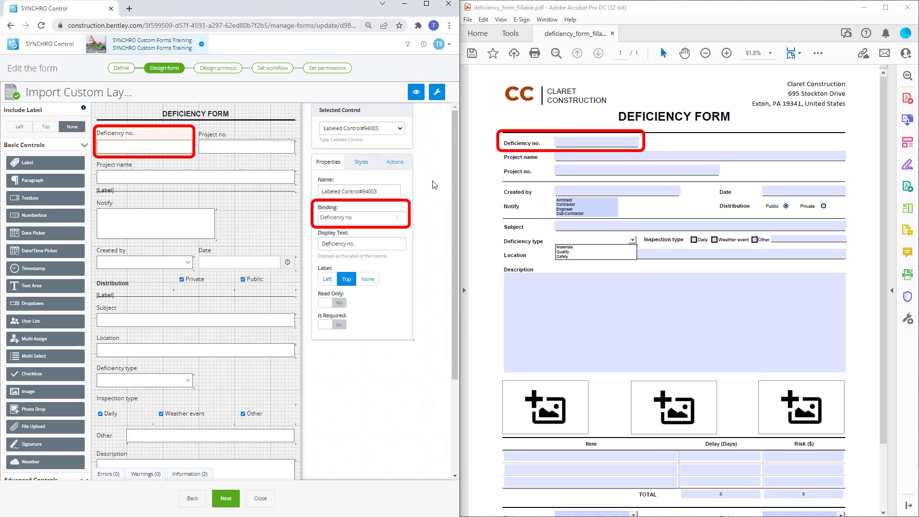
{"action": "left_click", "coordinate": [245, 154]}
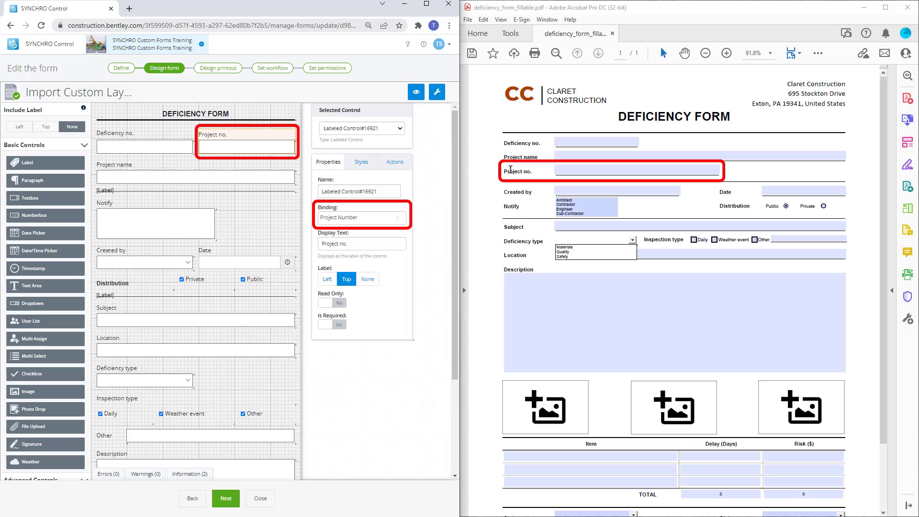
{"action": "left_click", "coordinate": [162, 177]}
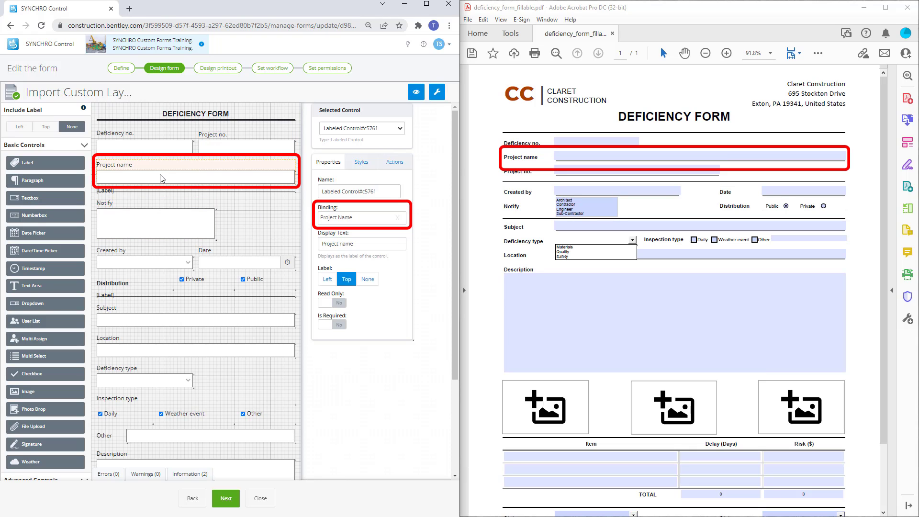
{"action": "left_click", "coordinate": [529, 160]}
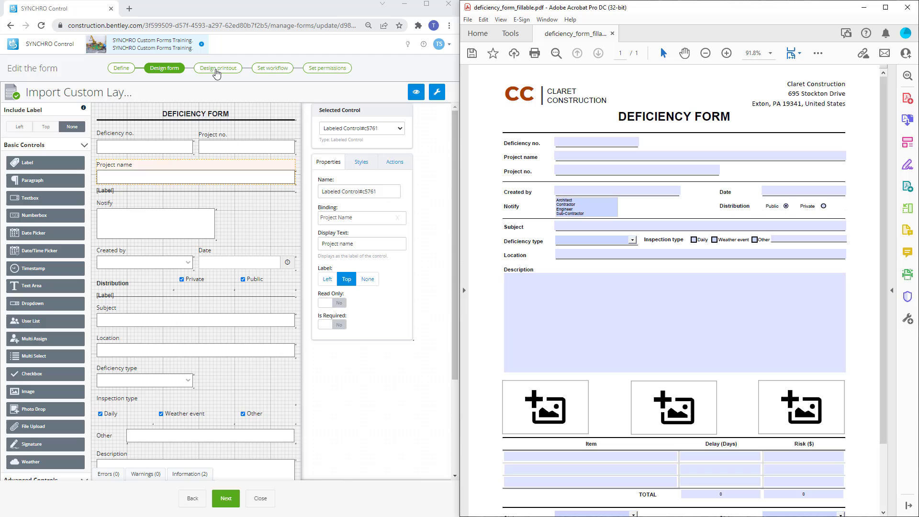
Set the Design printout layout to Import custom layout (PDF)
{"action": "left_click", "coordinate": [215, 73]}
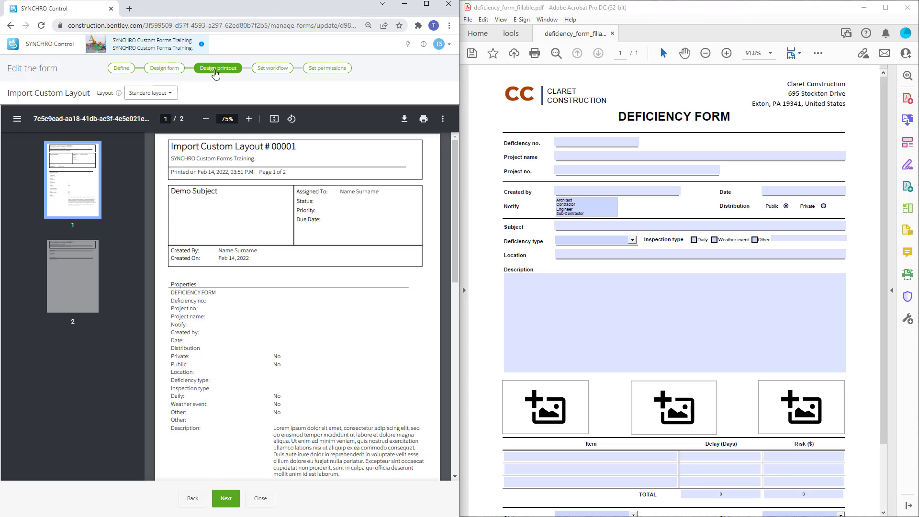
{"action": "left_click", "coordinate": [173, 96]}
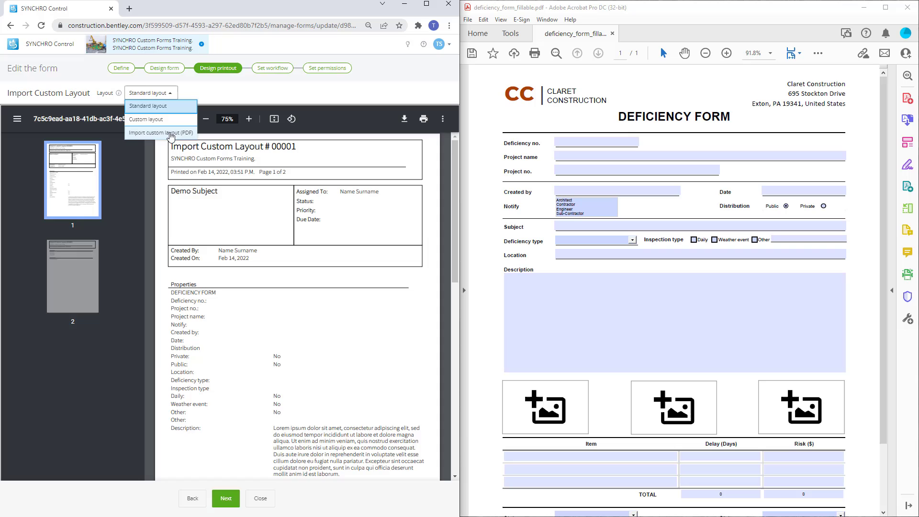
{"action": "left_click", "coordinate": [171, 134]}
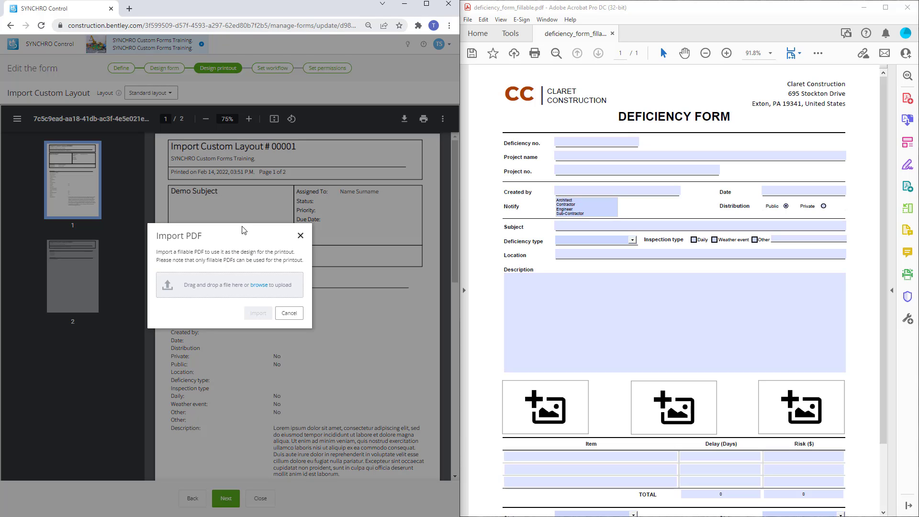
Import deficiency_form_fillable.pdf as the layout and maximize the browser window
{"action": "left_click", "coordinate": [258, 286]}
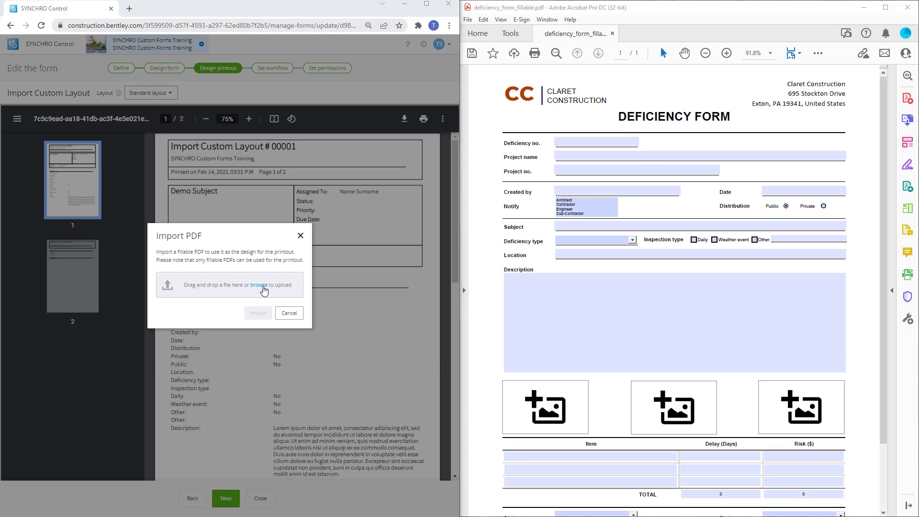
{"action": "double_click", "coordinate": [127, 73]}
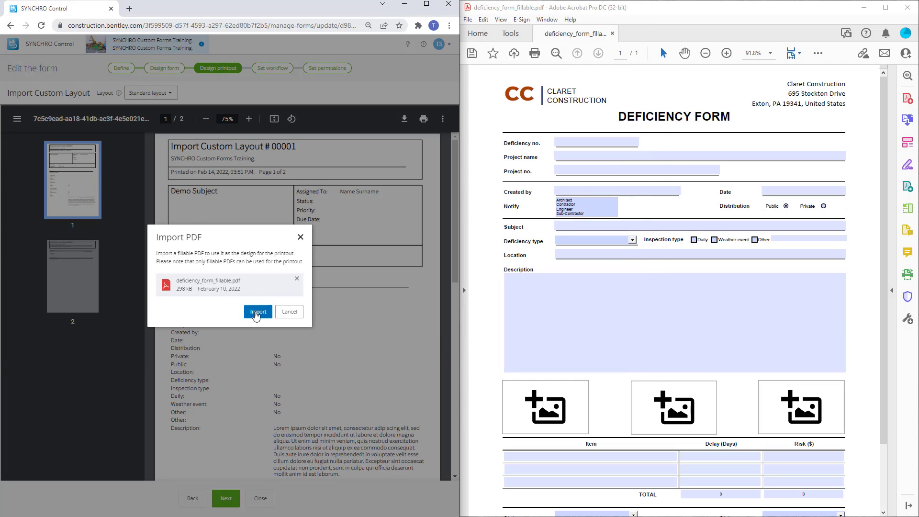
{"action": "left_click", "coordinate": [258, 304]}
{"action": "left_click", "coordinate": [426, 4]}
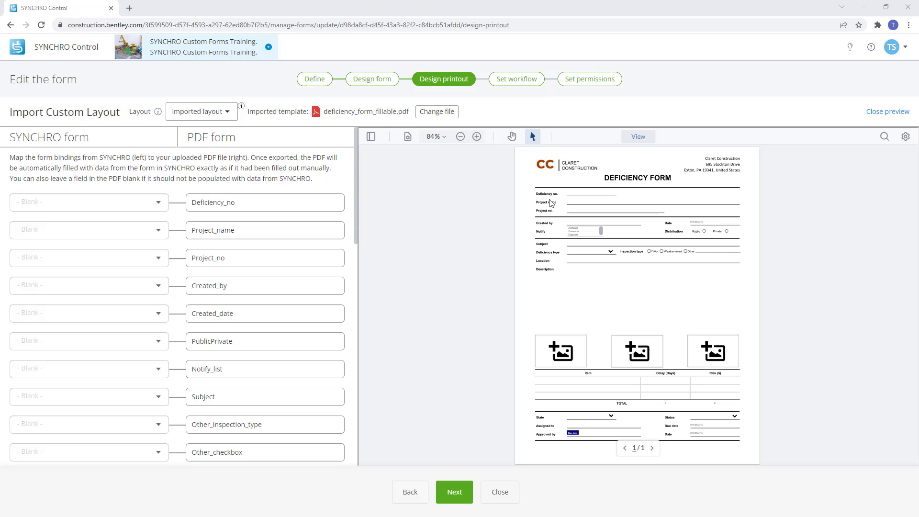
Map Deficiency_no to Deficiency no, Project_name to Project Name, and Notify_list to Notify
{"action": "left_click", "coordinate": [101, 202]}
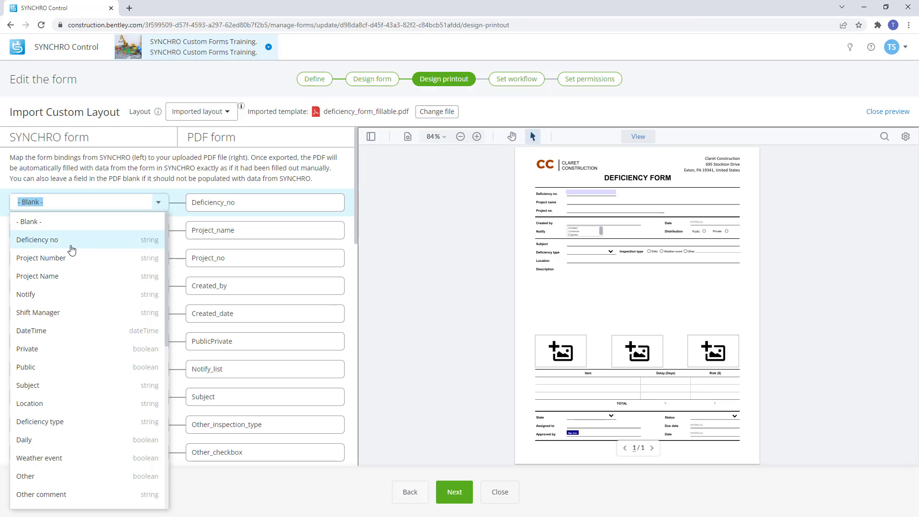
{"action": "left_click", "coordinate": [70, 244]}
{"action": "left_click", "coordinate": [147, 235]}
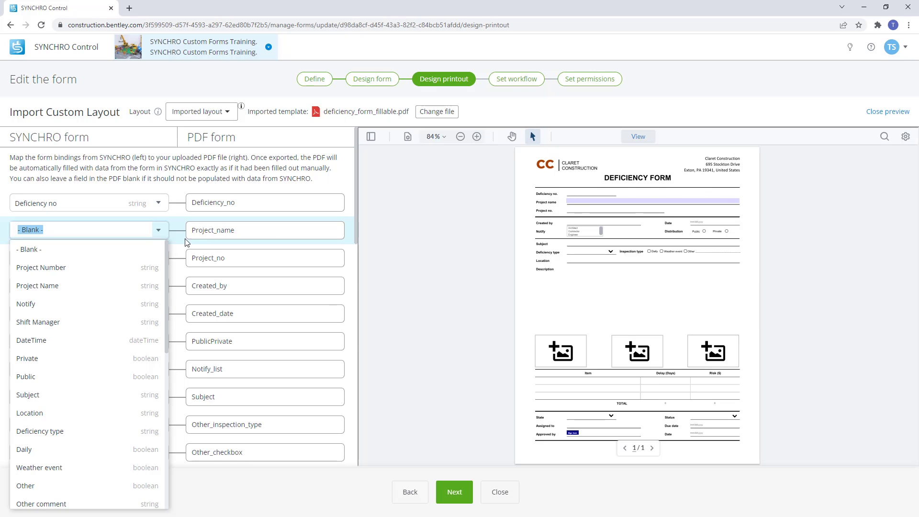
{"action": "left_click", "coordinate": [94, 289]}
{"action": "left_click", "coordinate": [103, 373]}
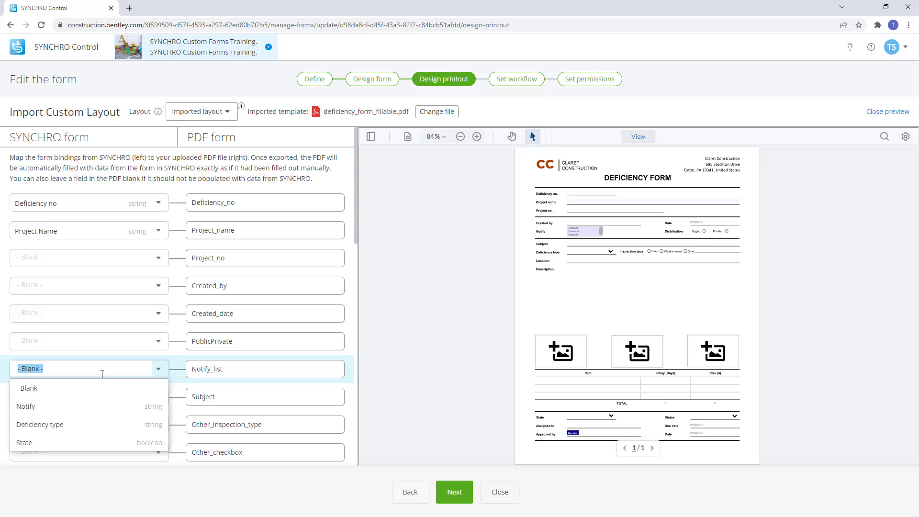
{"action": "left_click", "coordinate": [113, 406]}
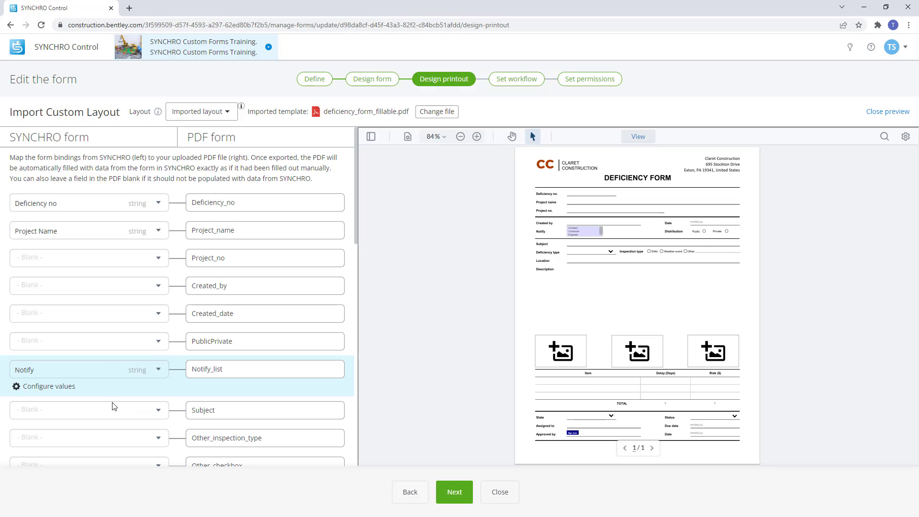
Map Notify values Architect, Contractor, Engineer and Sub-Contractor to the same-named Notify_list options
{"action": "left_click", "coordinate": [27, 388]}
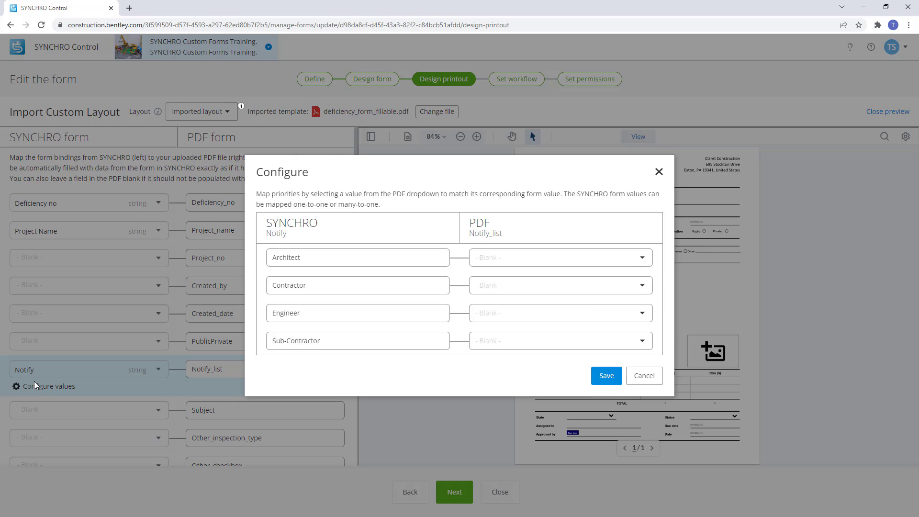
{"action": "left_click", "coordinate": [579, 258]}
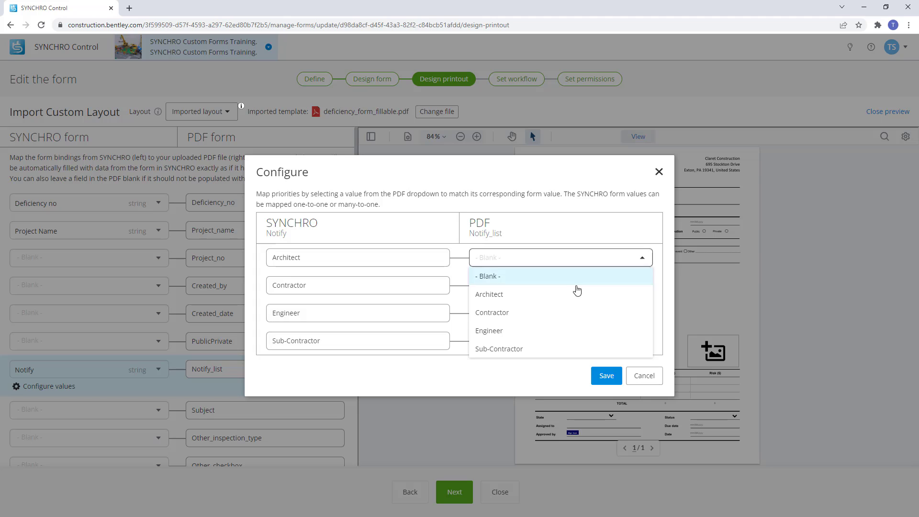
{"action": "left_click", "coordinate": [561, 297]}
{"action": "left_click", "coordinate": [611, 288]}
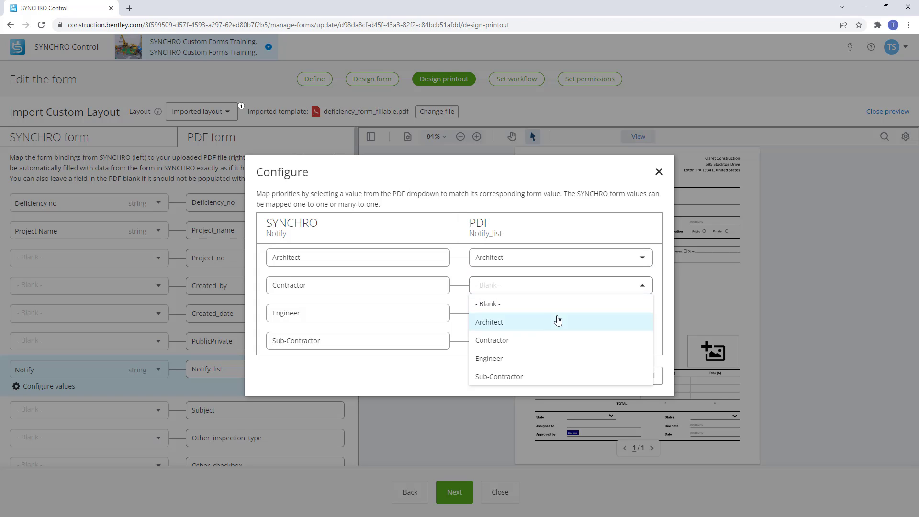
{"action": "left_click", "coordinate": [533, 340]}
{"action": "left_click", "coordinate": [631, 316]}
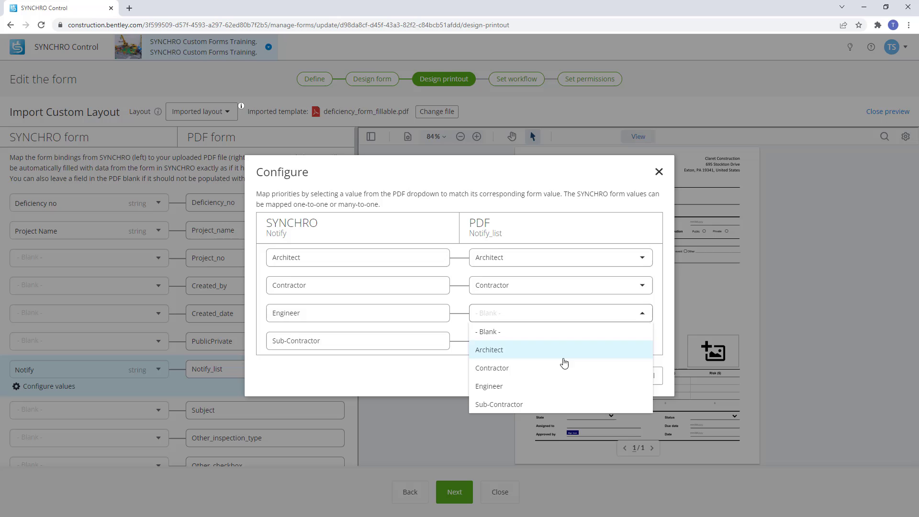
{"action": "left_click", "coordinate": [551, 385]}
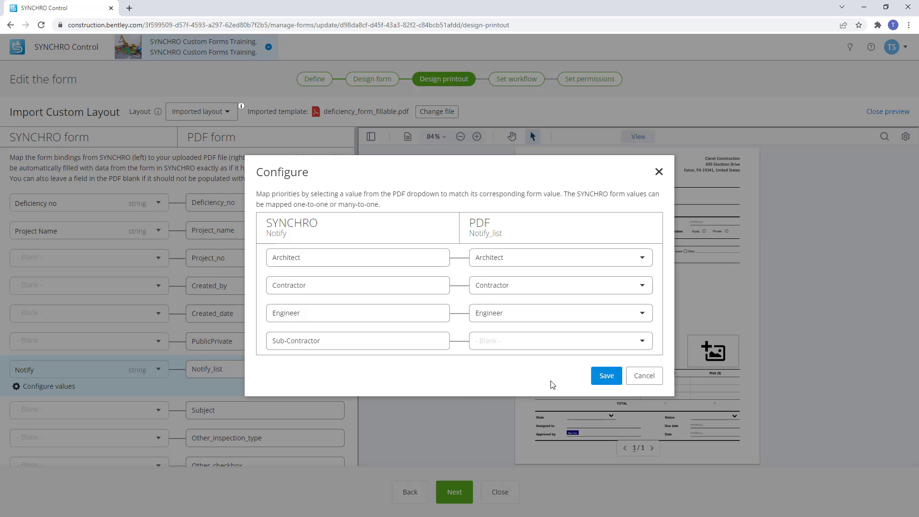
{"action": "left_click", "coordinate": [615, 342]}
{"action": "left_click", "coordinate": [527, 432]}
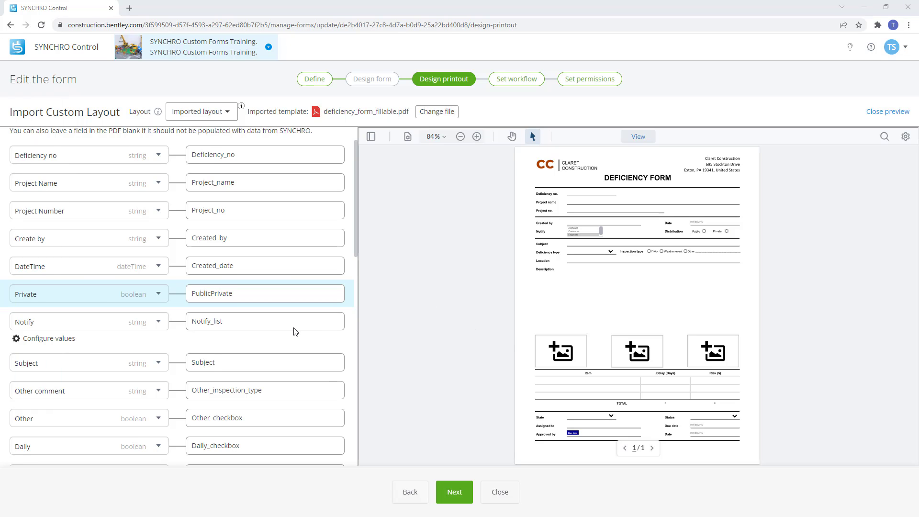
Cancel replacing the imported PDF template and close the form editor
{"action": "scroll", "coordinate": [298, 329], "scroll_direction": "down", "scroll_amount": 4}
{"action": "scroll", "coordinate": [299, 327], "scroll_direction": "down", "scroll_amount": 4}
{"action": "scroll", "coordinate": [300, 324], "scroll_direction": "up", "scroll_amount": 4}
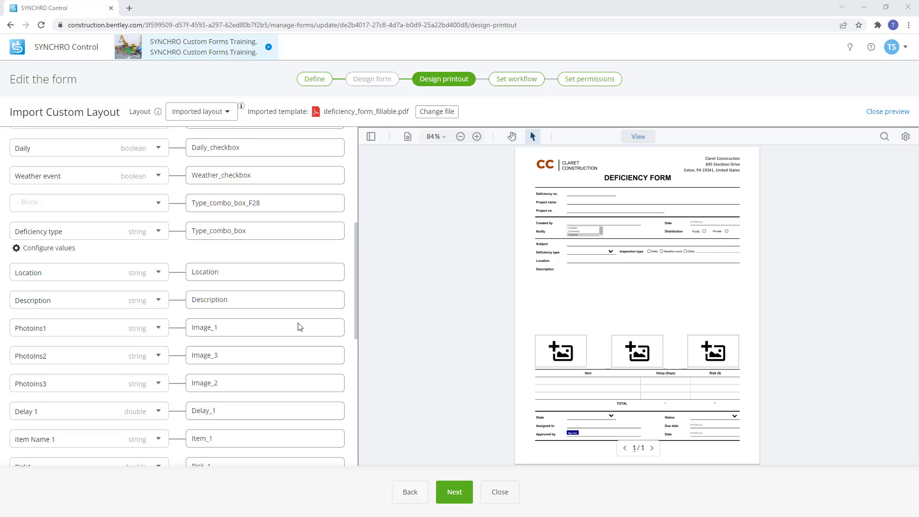
{"action": "scroll", "coordinate": [301, 324], "scroll_direction": "up", "scroll_amount": 5}
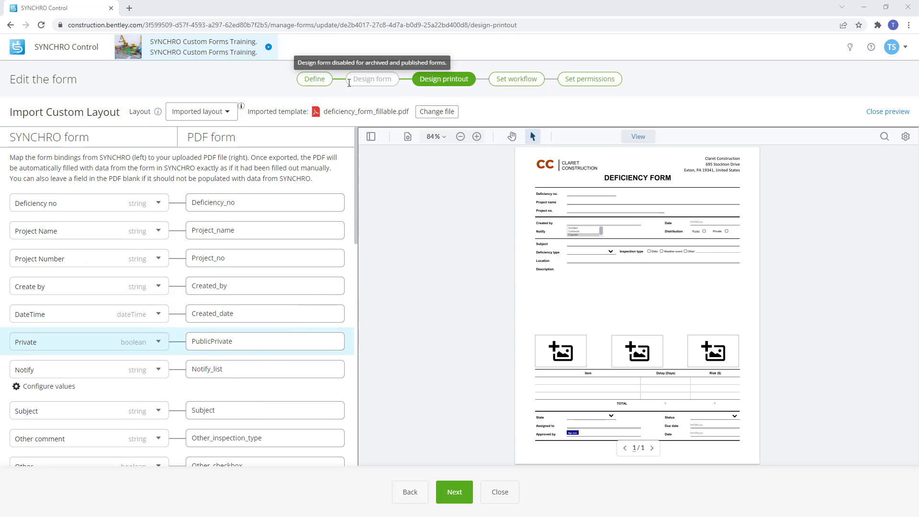
{"action": "left_click", "coordinate": [437, 112]}
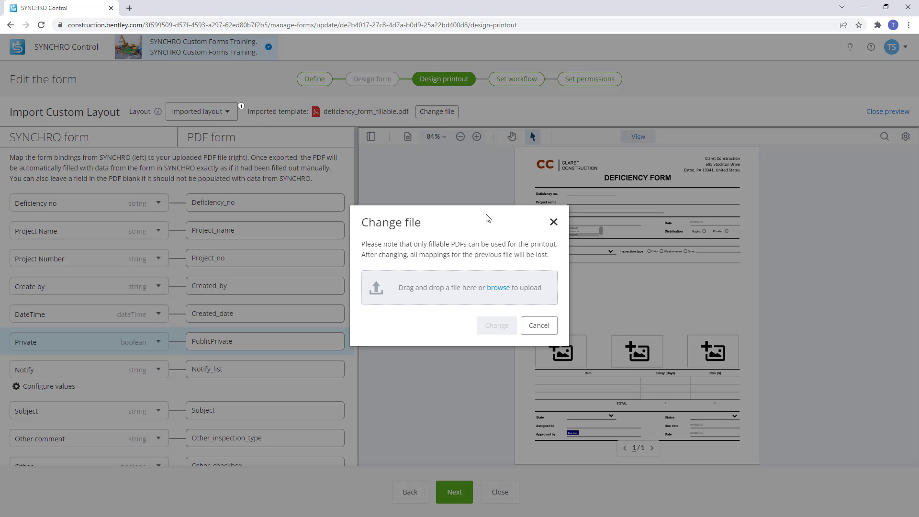
{"action": "left_click", "coordinate": [535, 325]}
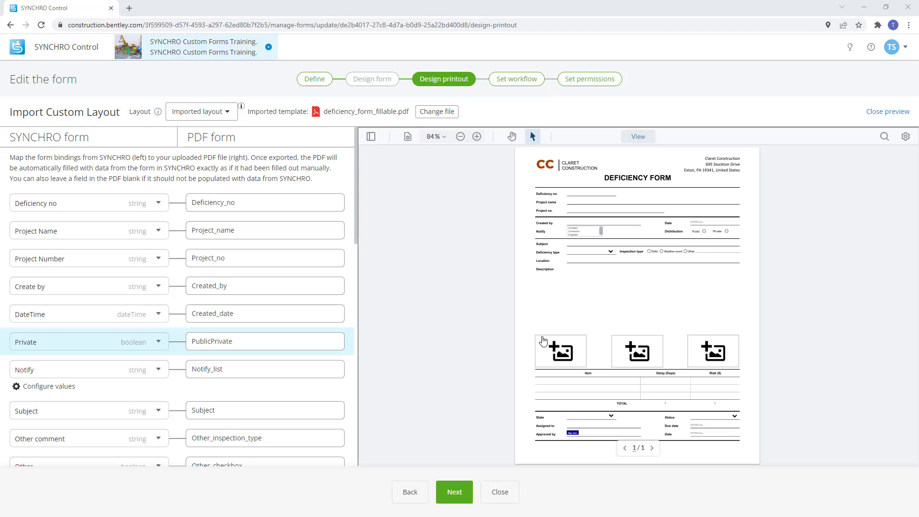
{"action": "left_click", "coordinate": [500, 497]}
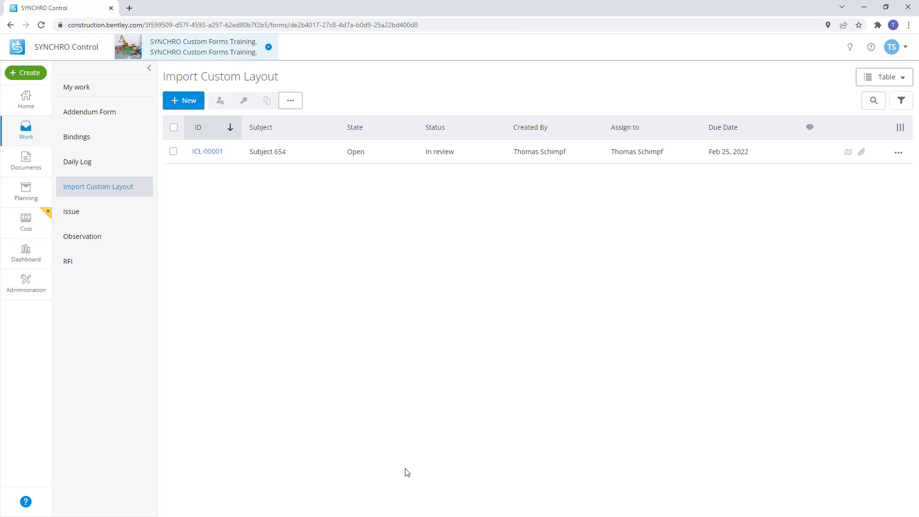
Open form ICL-00001 and scroll through its details
{"action": "left_click", "coordinate": [207, 152]}
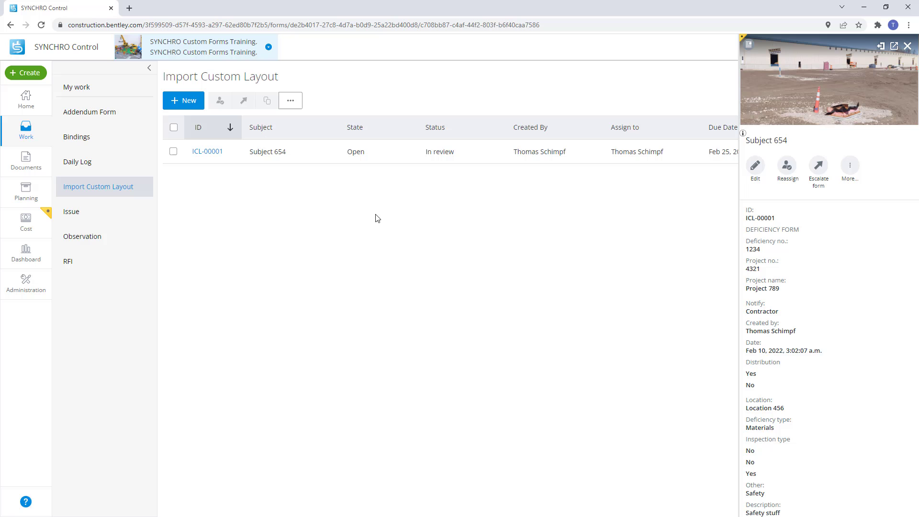
{"action": "scroll", "coordinate": [827, 289], "scroll_direction": "down", "scroll_amount": 3}
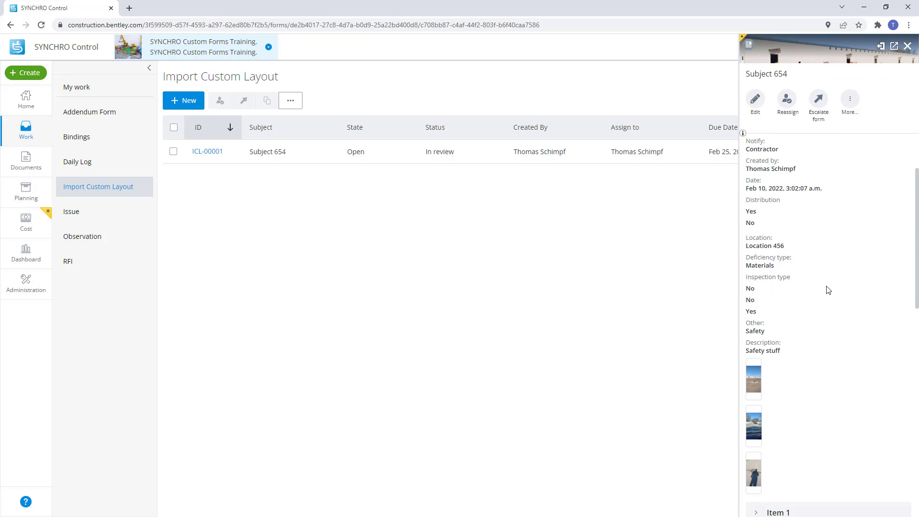
{"action": "scroll", "coordinate": [827, 290], "scroll_direction": "down", "scroll_amount": 6}
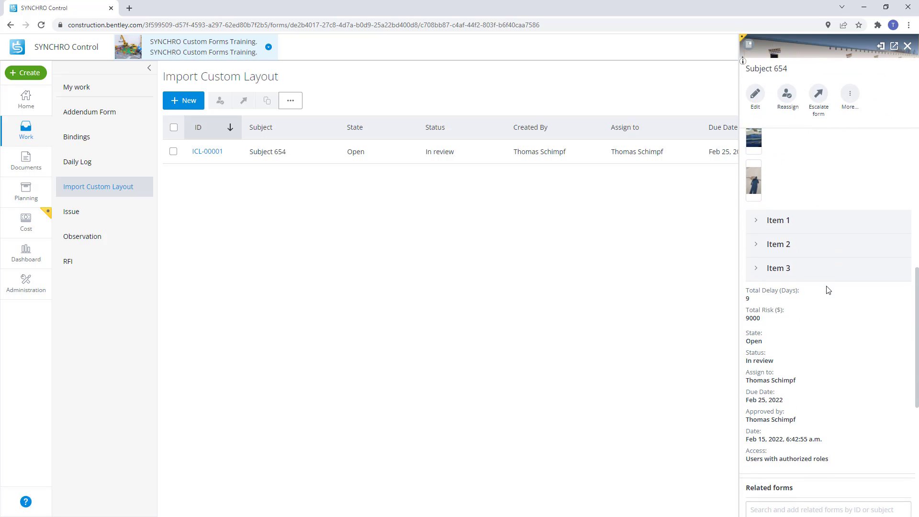
{"action": "scroll", "coordinate": [828, 290], "scroll_direction": "down", "scroll_amount": 1}
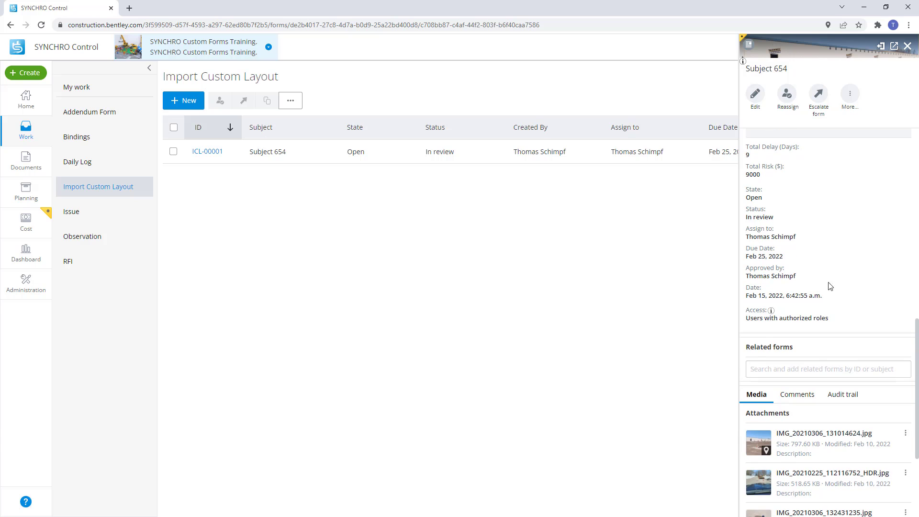
Export ICL-00001 to PDF with comments and images in three columns
{"action": "left_click", "coordinate": [850, 95]}
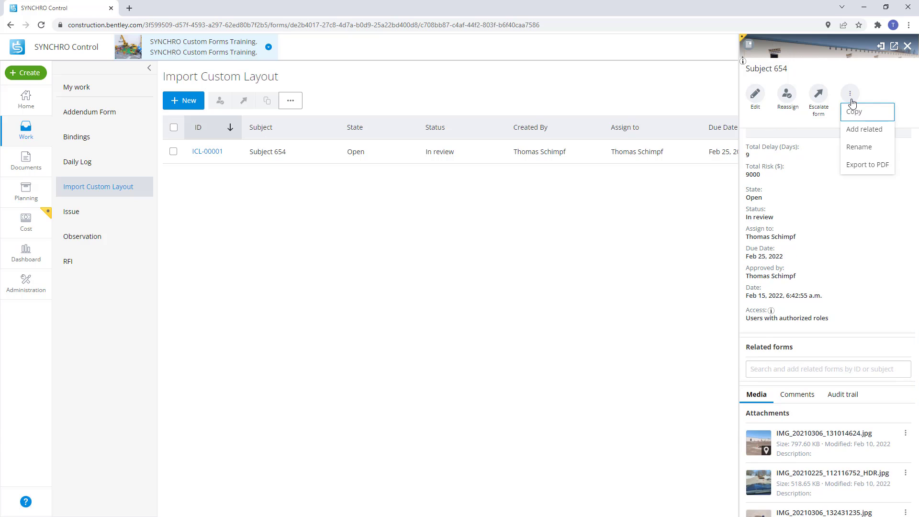
{"action": "left_click", "coordinate": [859, 164]}
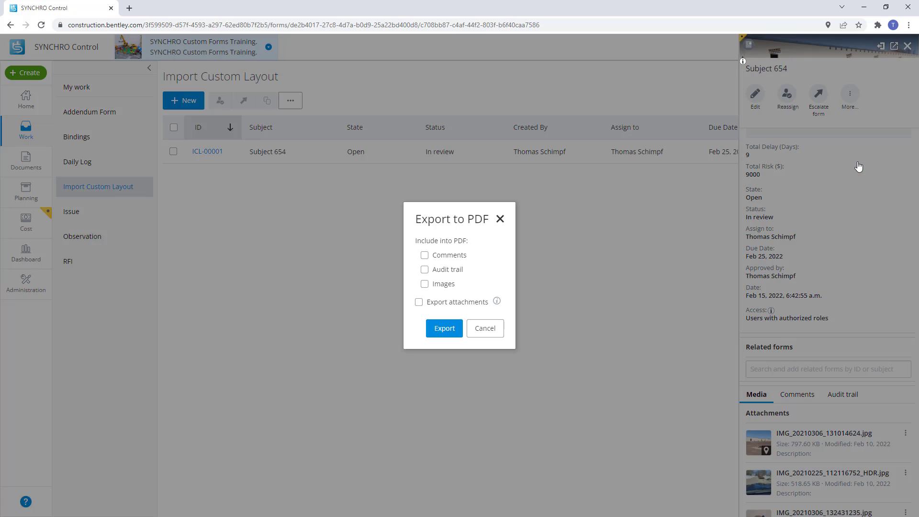
{"action": "left_click", "coordinate": [424, 255]}
{"action": "left_click", "coordinate": [427, 288]}
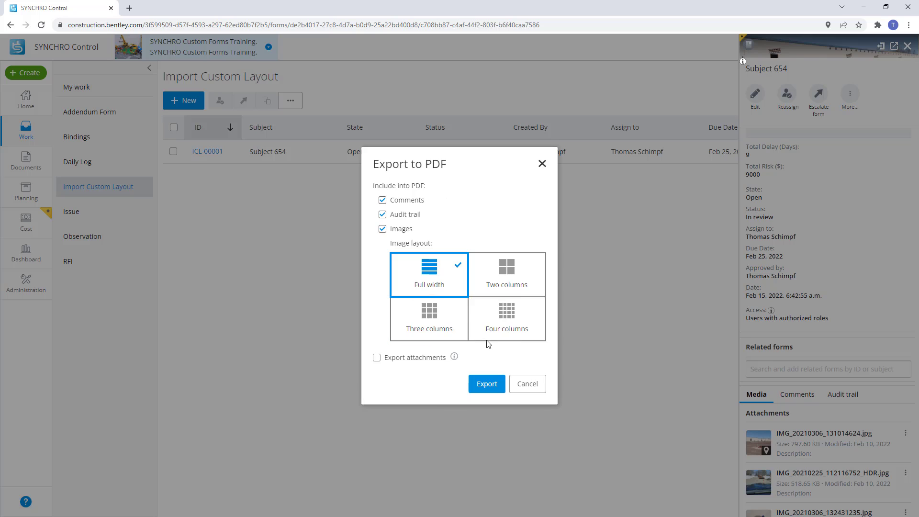
{"action": "left_click", "coordinate": [443, 326]}
{"action": "left_click", "coordinate": [479, 383]}
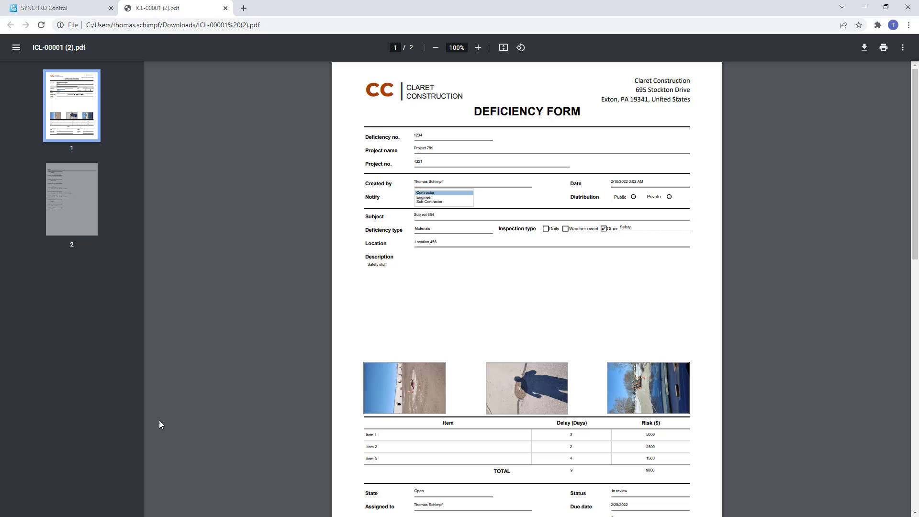
Scroll the exported PDF from the filled form on page 1 to the History list on page 2
{"action": "scroll", "coordinate": [464, 410], "scroll_direction": "down", "scroll_amount": 10}
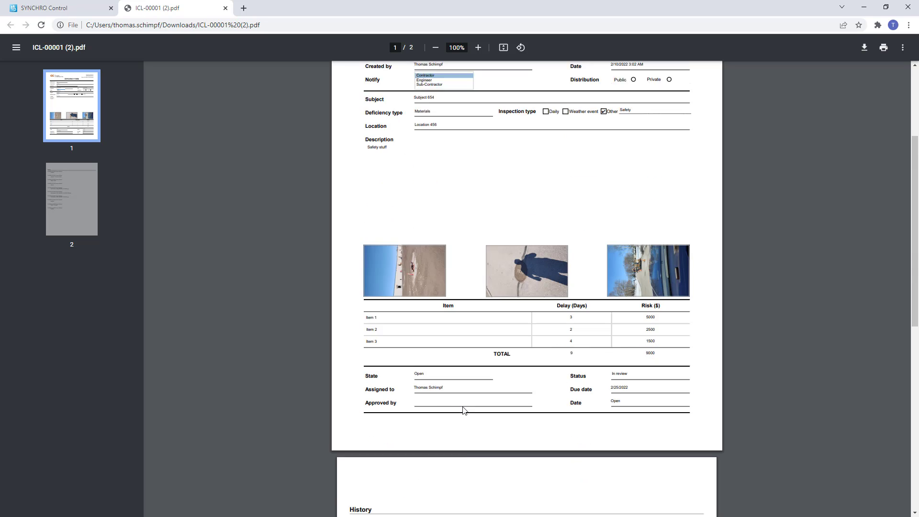
{"action": "scroll", "coordinate": [463, 410], "scroll_direction": "down", "scroll_amount": 3}
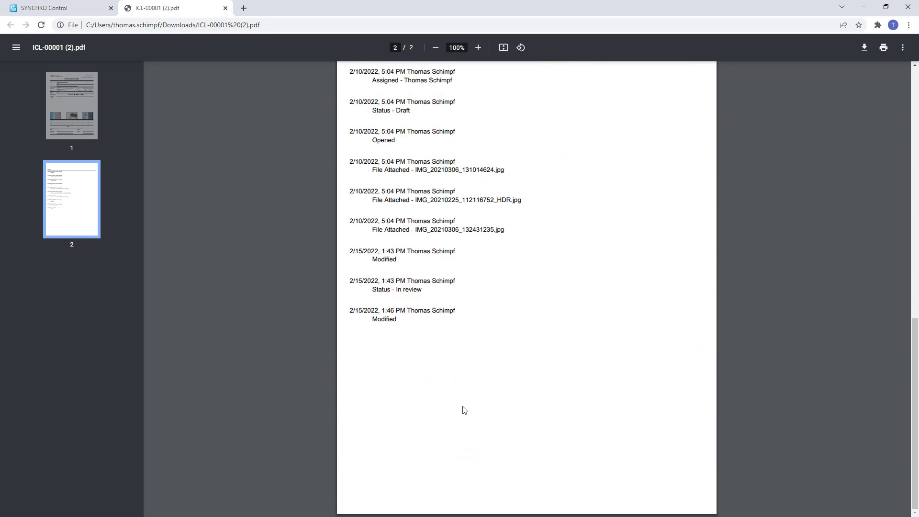